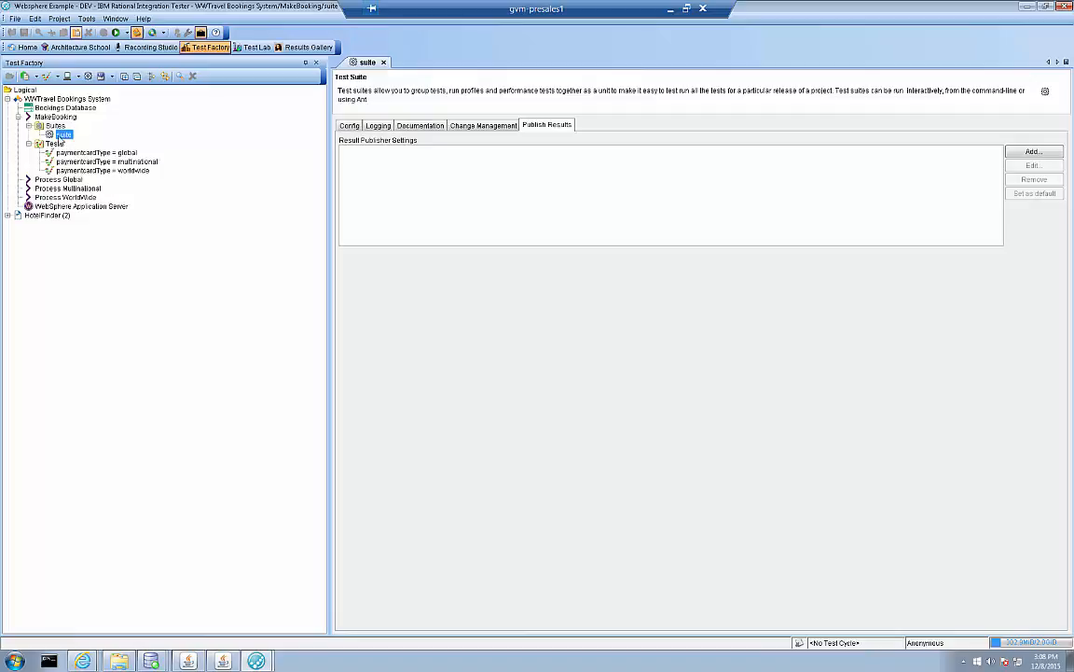
Review the suite's configured tests and publish settings, and open the project's Results Publishers settings.
{"action": "left_click", "coordinate": [349, 125]}
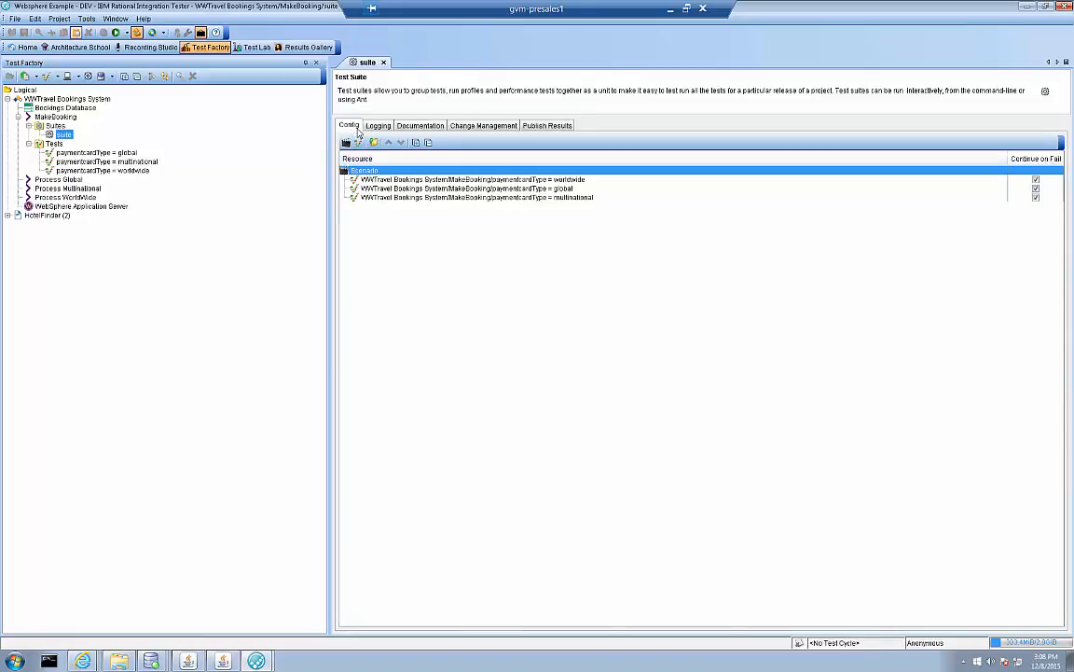
{"action": "left_click", "coordinate": [528, 126]}
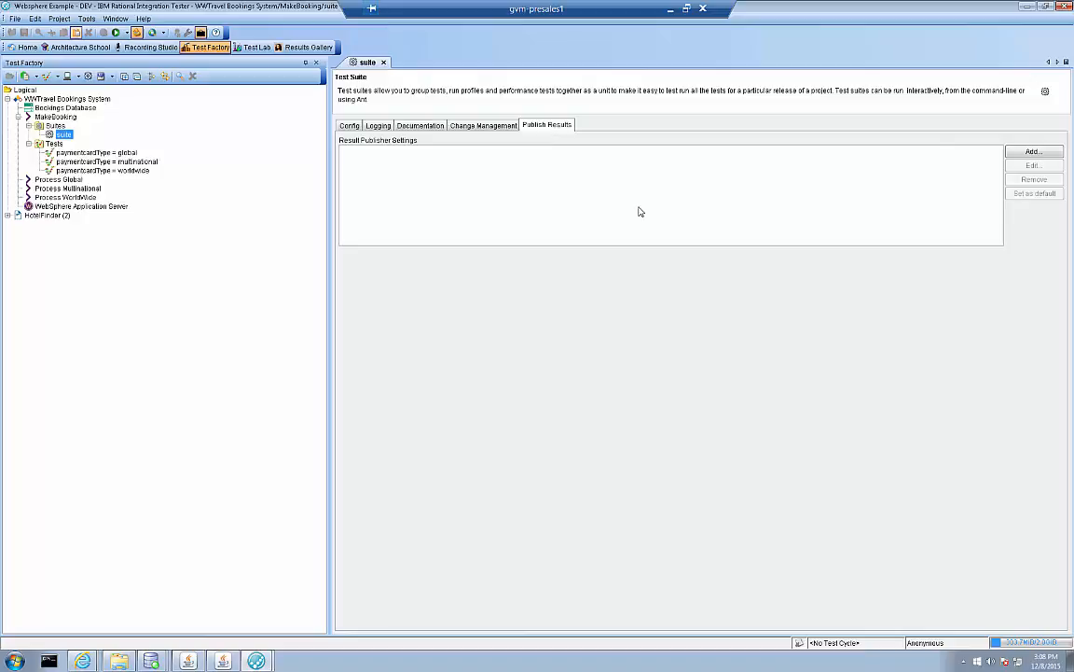
{"action": "left_click", "coordinate": [58, 20]}
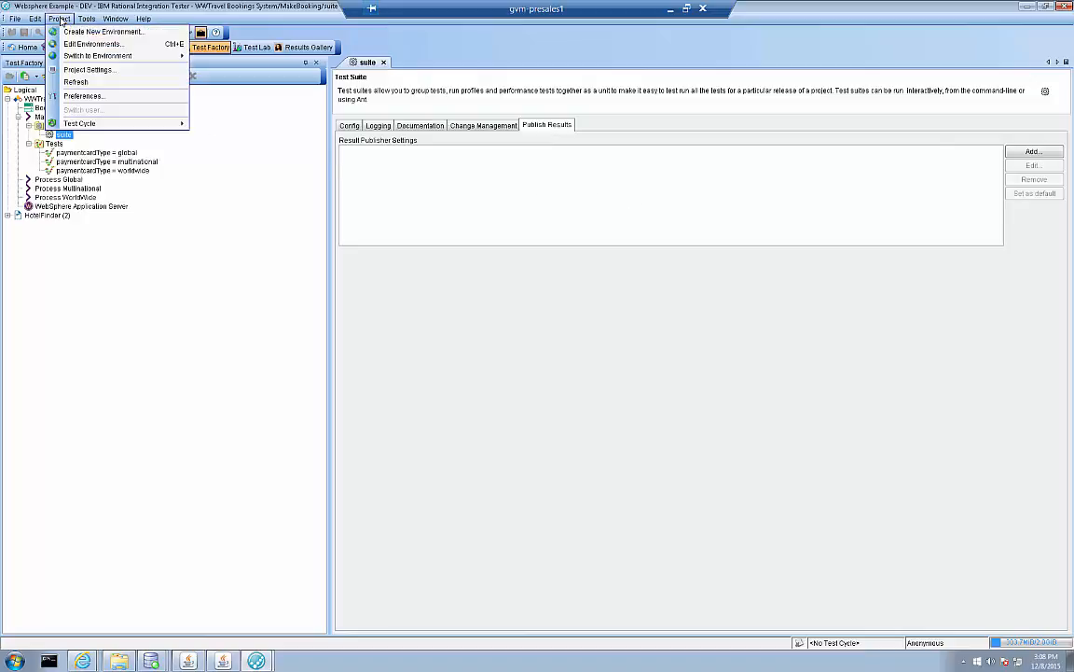
{"action": "left_click", "coordinate": [101, 71]}
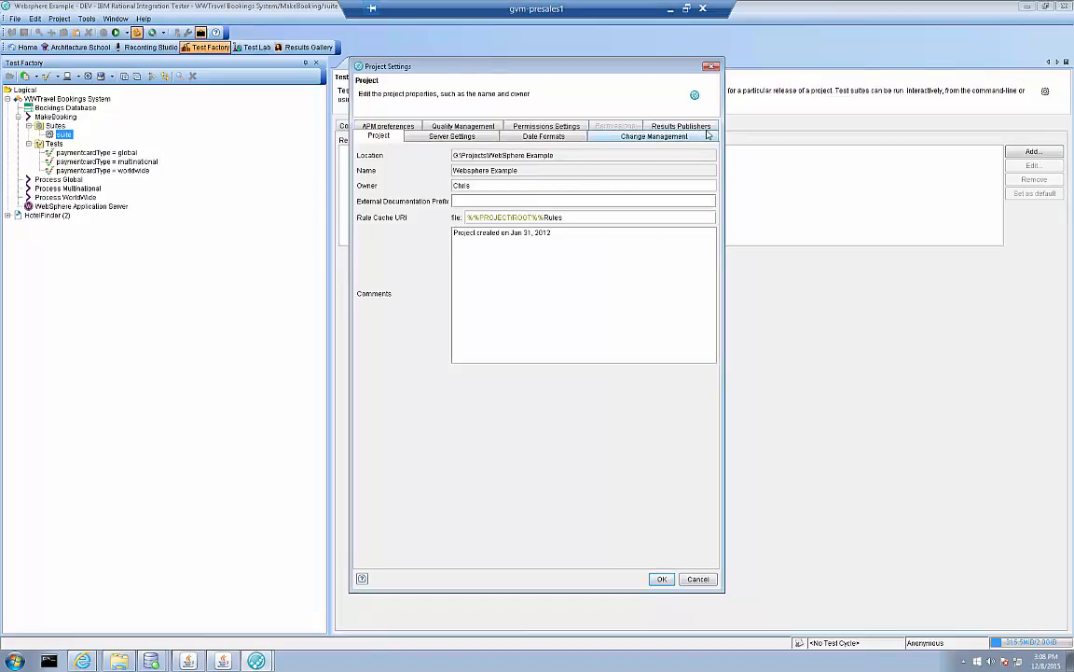
{"action": "left_click", "coordinate": [706, 130]}
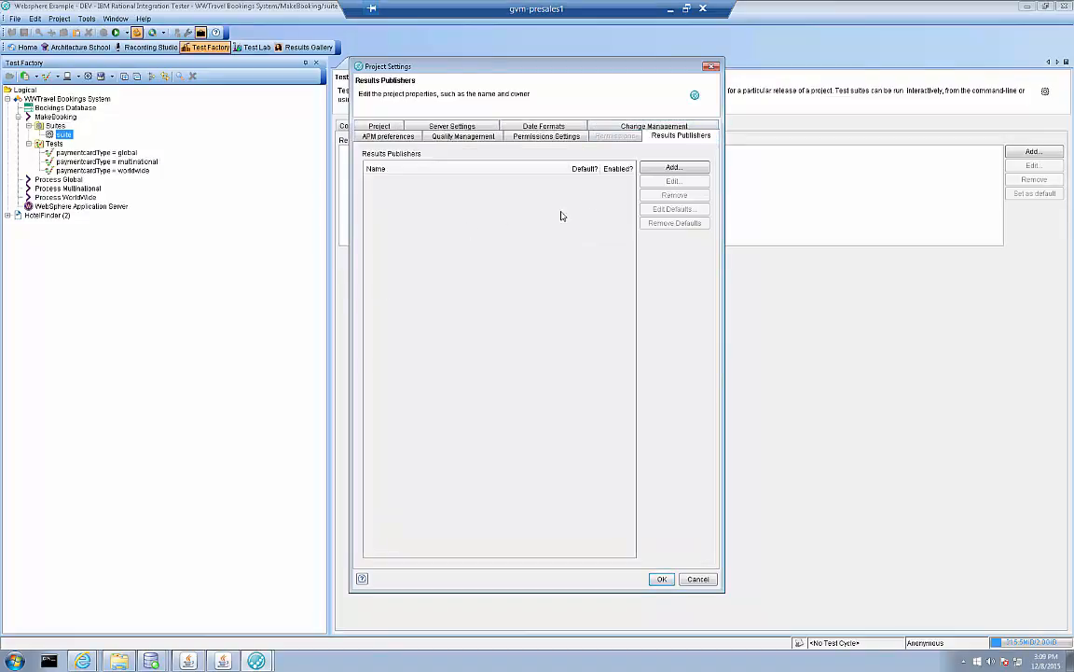
Start a new results publisher, look through the available publisher types, and set the type to File.
{"action": "left_click", "coordinate": [677, 168]}
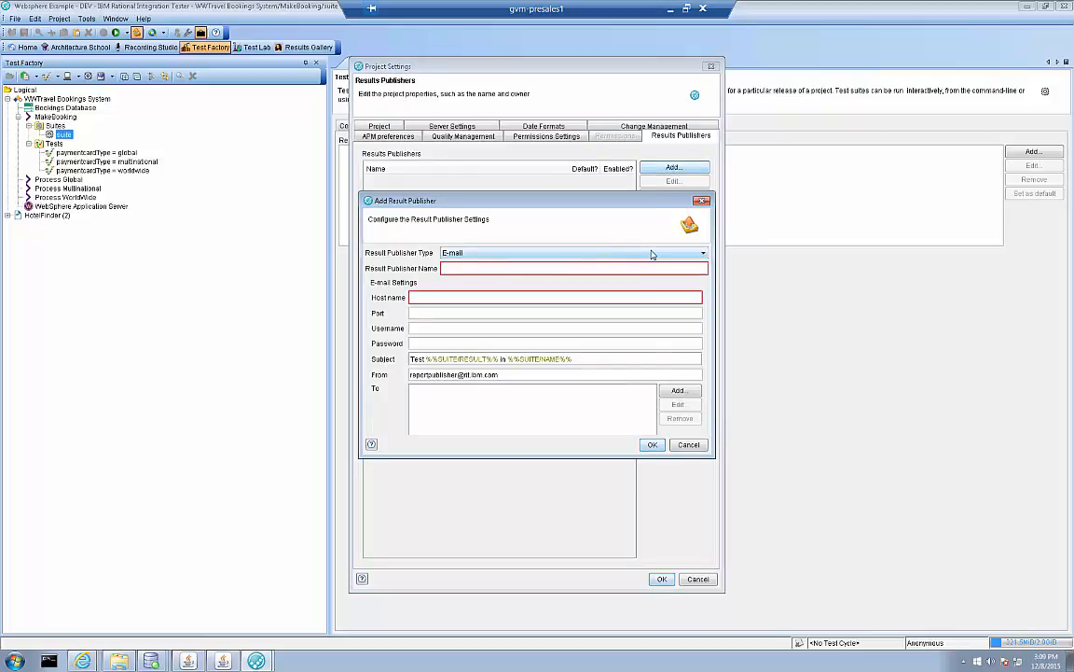
{"action": "left_click", "coordinate": [473, 256]}
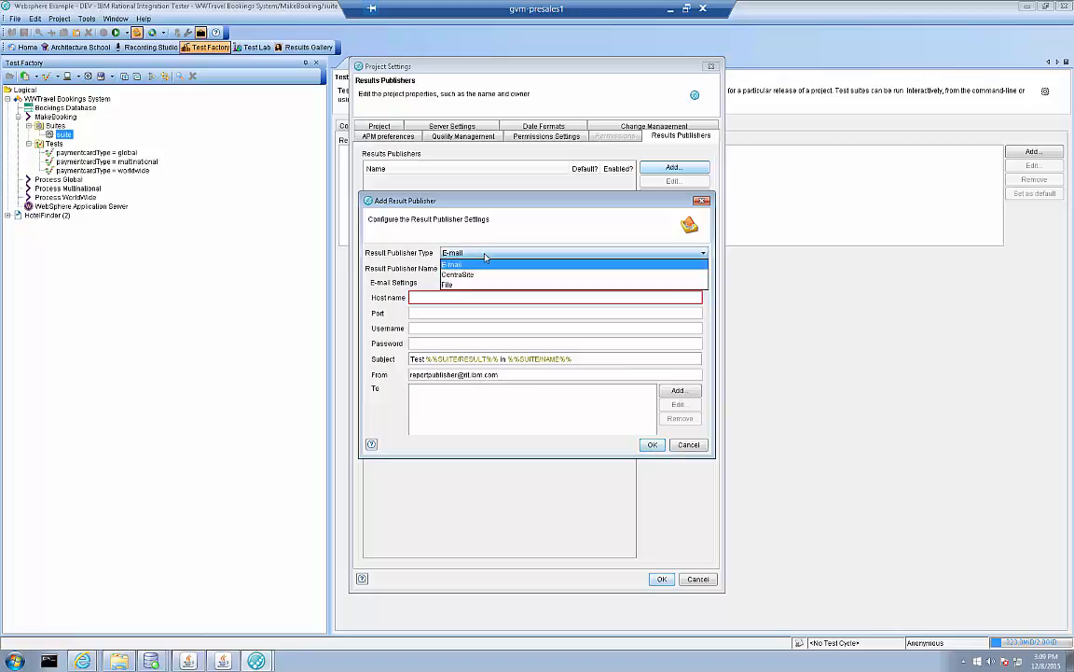
{"action": "left_click", "coordinate": [482, 271]}
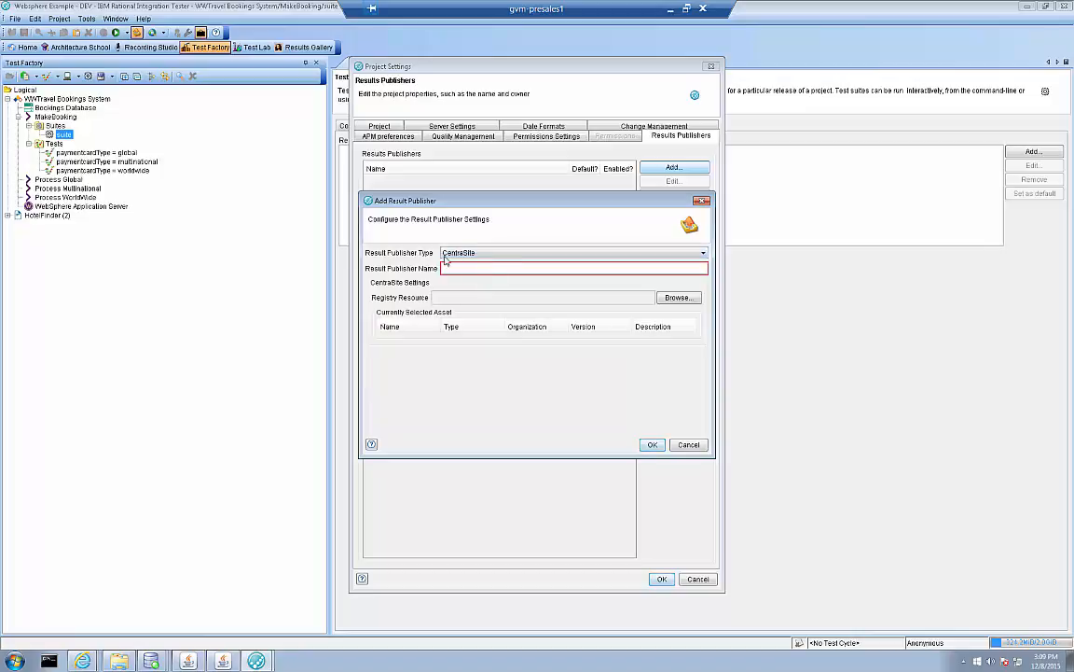
{"action": "left_click", "coordinate": [532, 256]}
{"action": "left_click", "coordinate": [506, 282]}
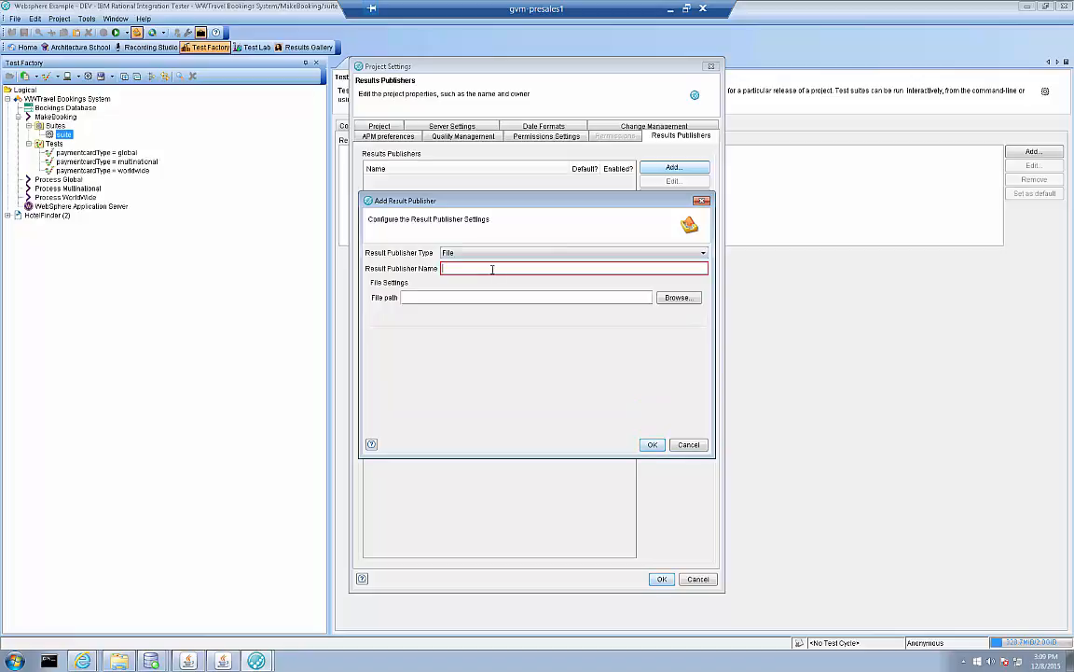
Name the file publisher MyReport with the file path c:\temp, and accept the project settings.
{"action": "type", "text": "MyReport"}
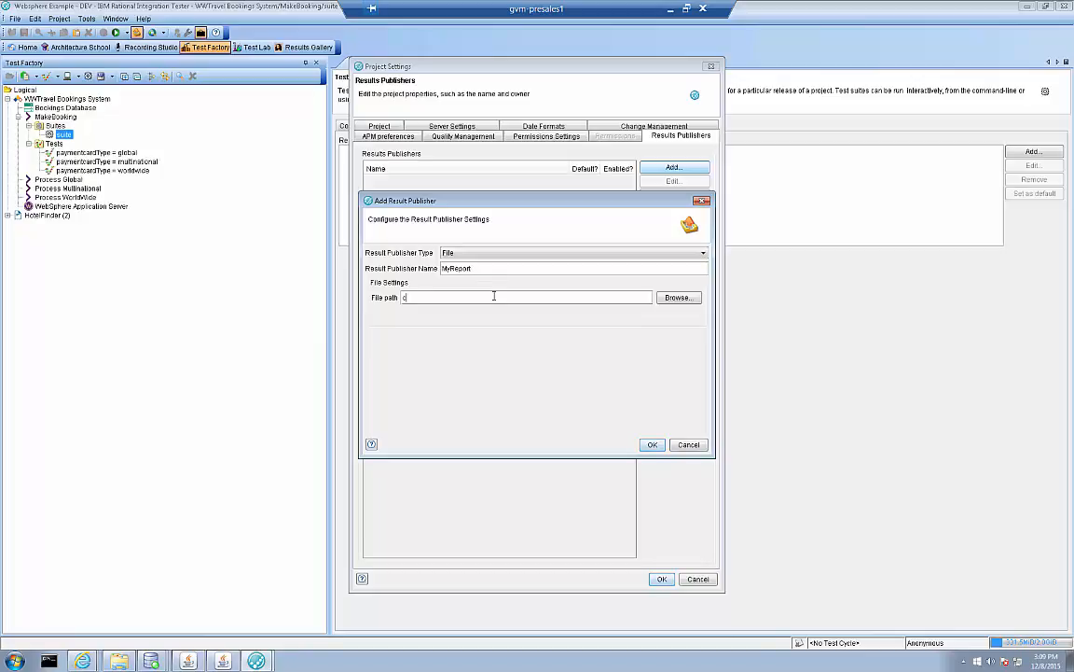
{"action": "left_click", "coordinate": [495, 297]}
{"action": "type", "text": "c:\\temp\\"}
{"action": "left_click", "coordinate": [652, 444]}
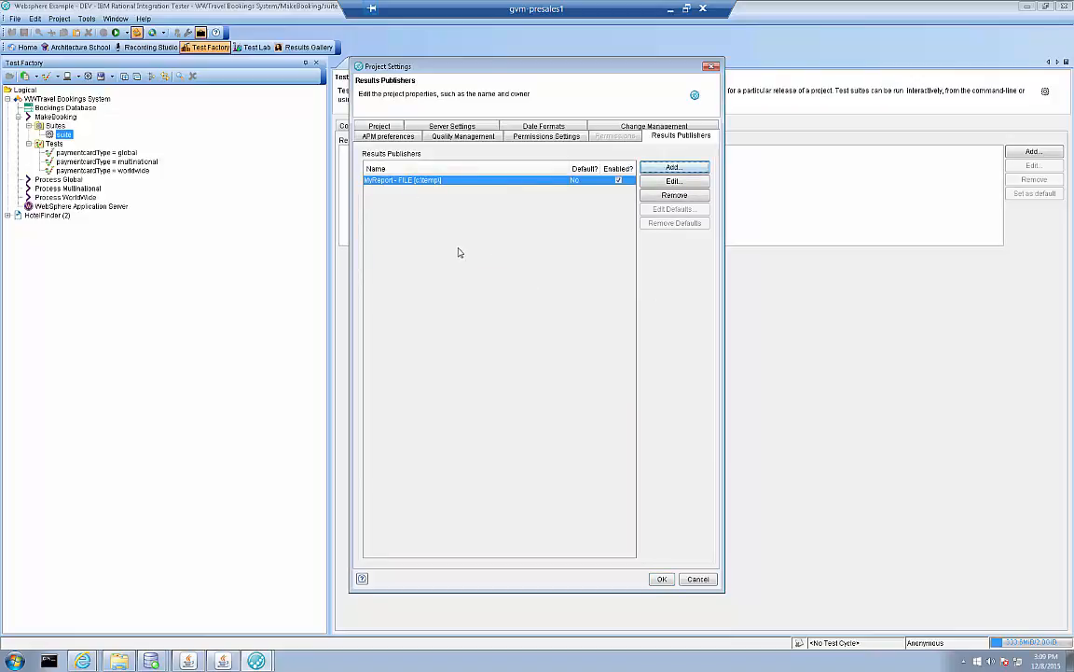
{"action": "left_click", "coordinate": [662, 578]}
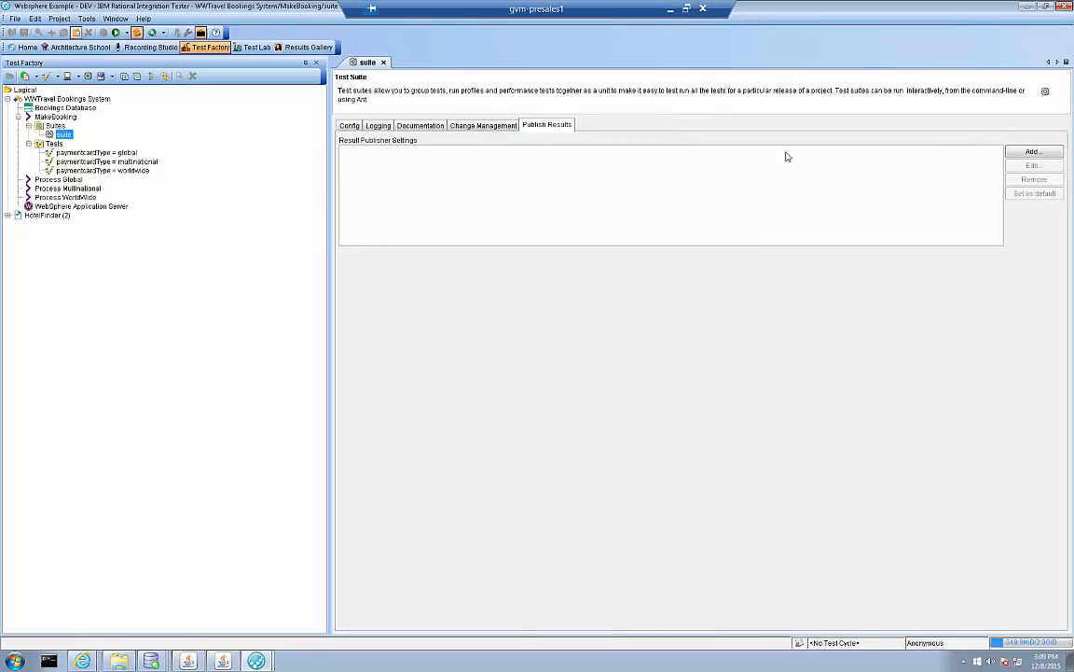
Add publish settings to the suite that use the MyReport publisher with the file name -MyReport.
{"action": "left_click", "coordinate": [1031, 152]}
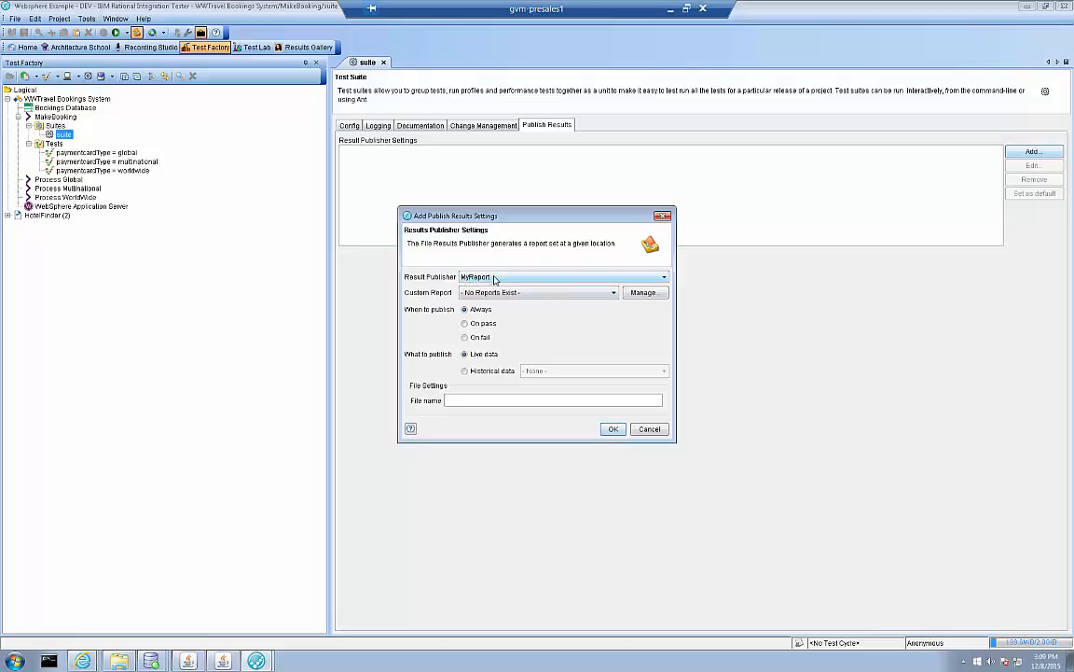
{"action": "left_click", "coordinate": [549, 279]}
{"action": "left_click", "coordinate": [560, 331]}
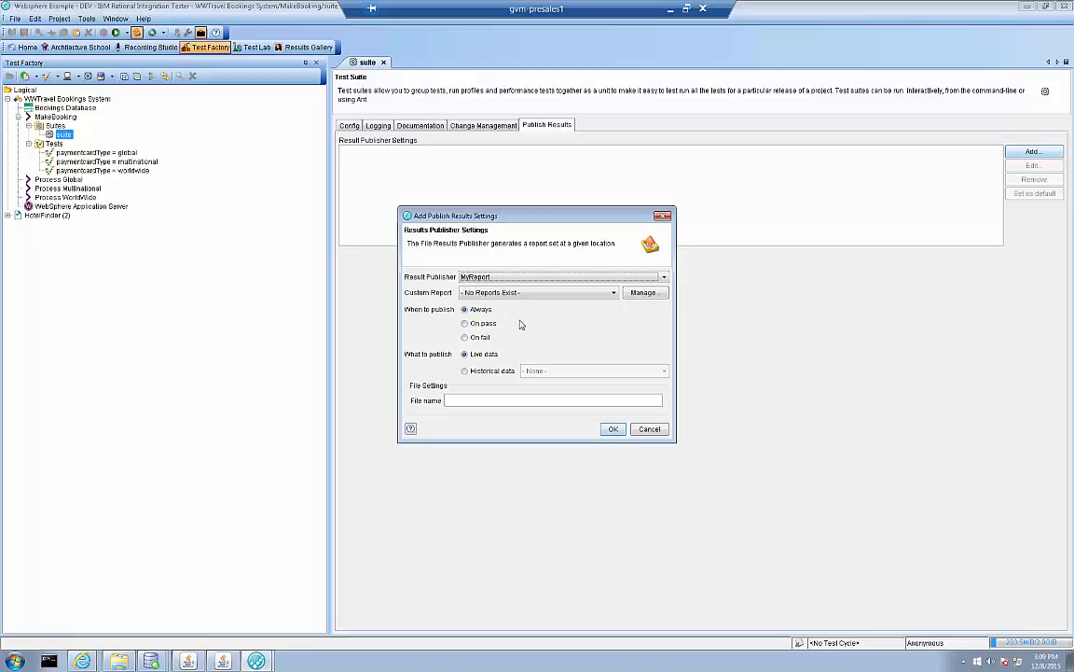
{"action": "left_click", "coordinate": [475, 401]}
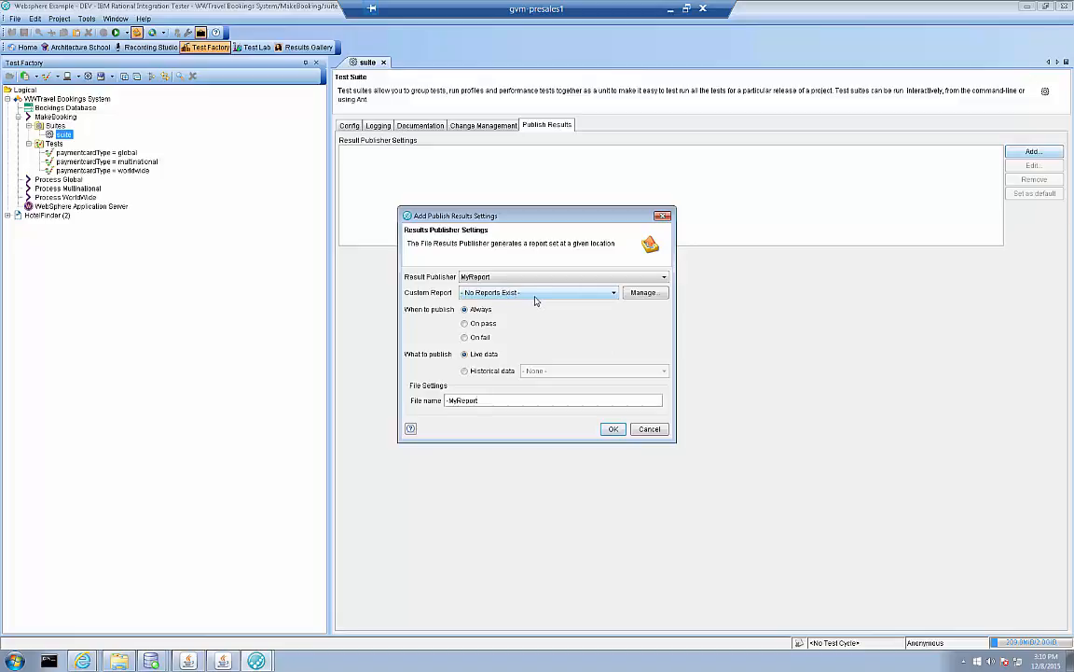
Create a custom report named MyReport for the publish settings.
{"action": "left_click", "coordinate": [641, 293]}
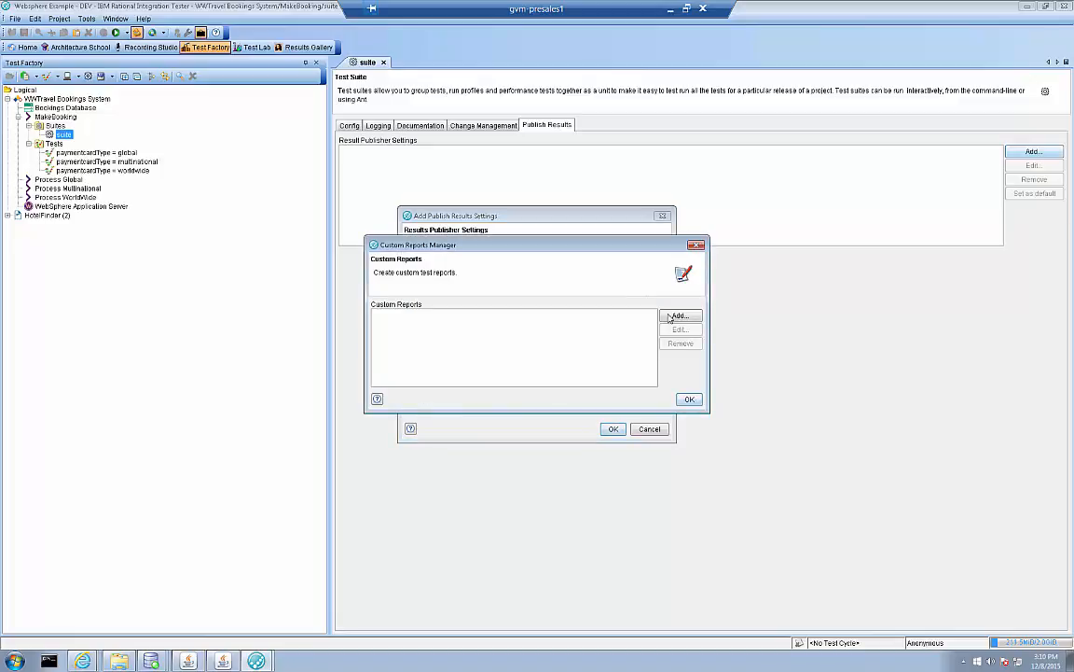
{"action": "left_click", "coordinate": [679, 315]}
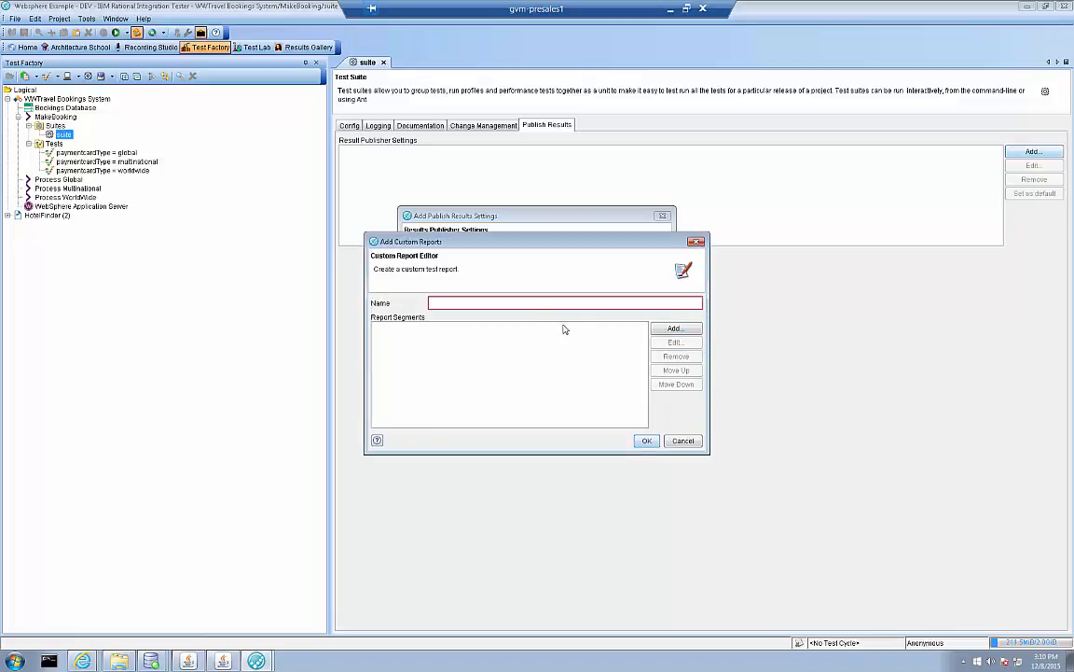
{"action": "type", "text": "MyReport"}
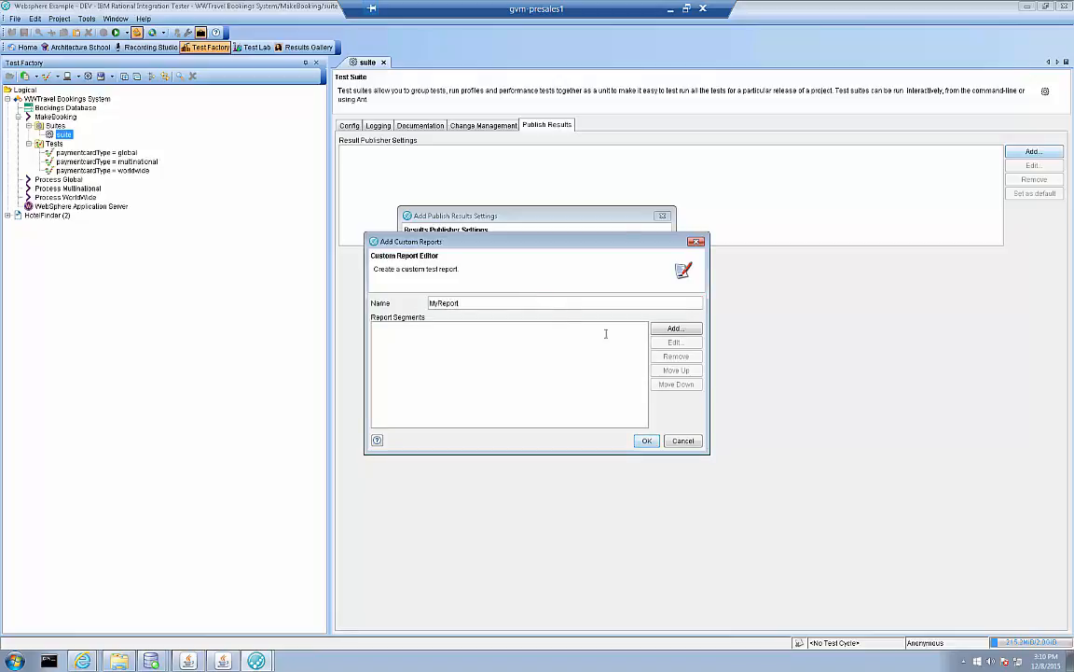
Add a PDF Detailed Test Suite Report attachment with the text "Here are the test results from %%SUITE/NAME%% The test was run in %%ENVIRONMENT/NAME%%".
{"action": "left_click", "coordinate": [675, 328]}
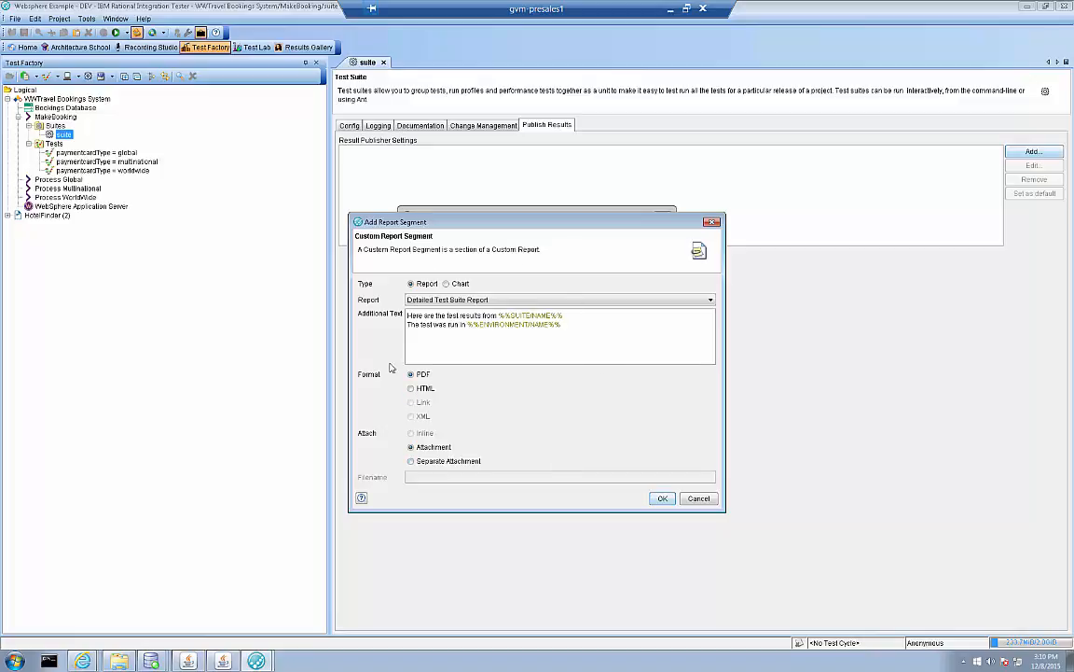
{"action": "left_click", "coordinate": [663, 499]}
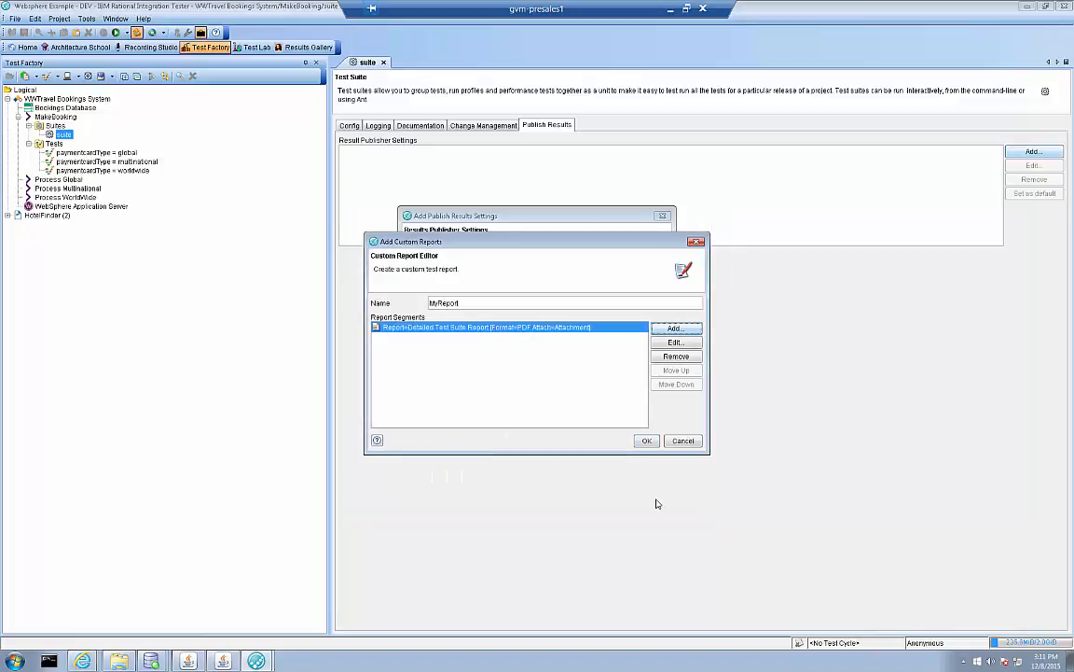
{"action": "left_click", "coordinate": [690, 398]}
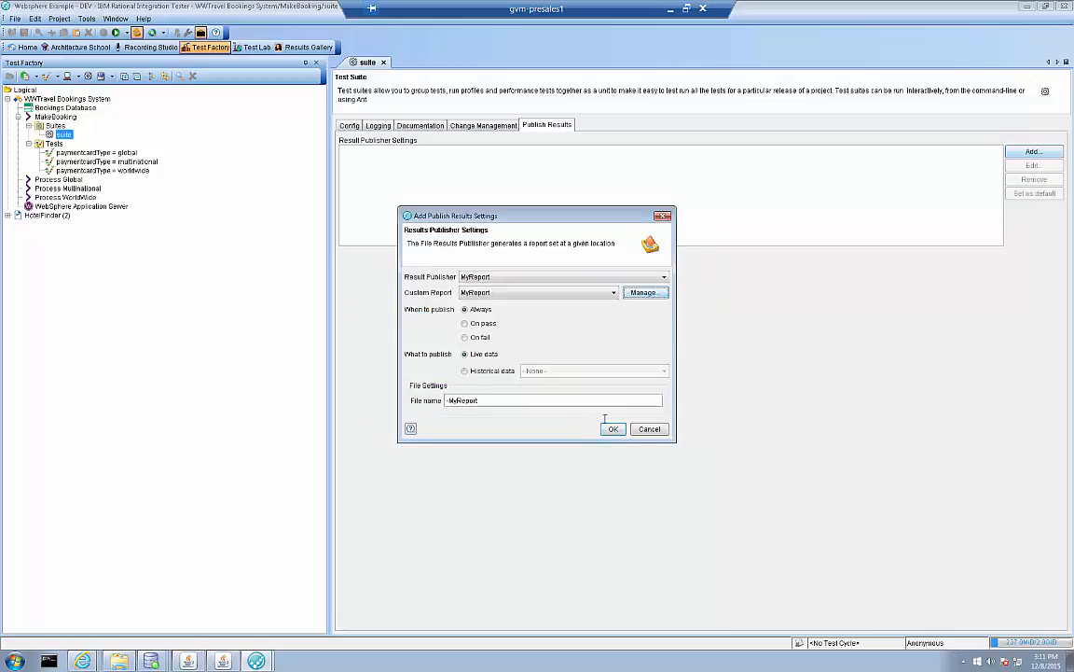
Accept the suite's publish settings, save the suite and run it.
{"action": "left_click", "coordinate": [613, 430]}
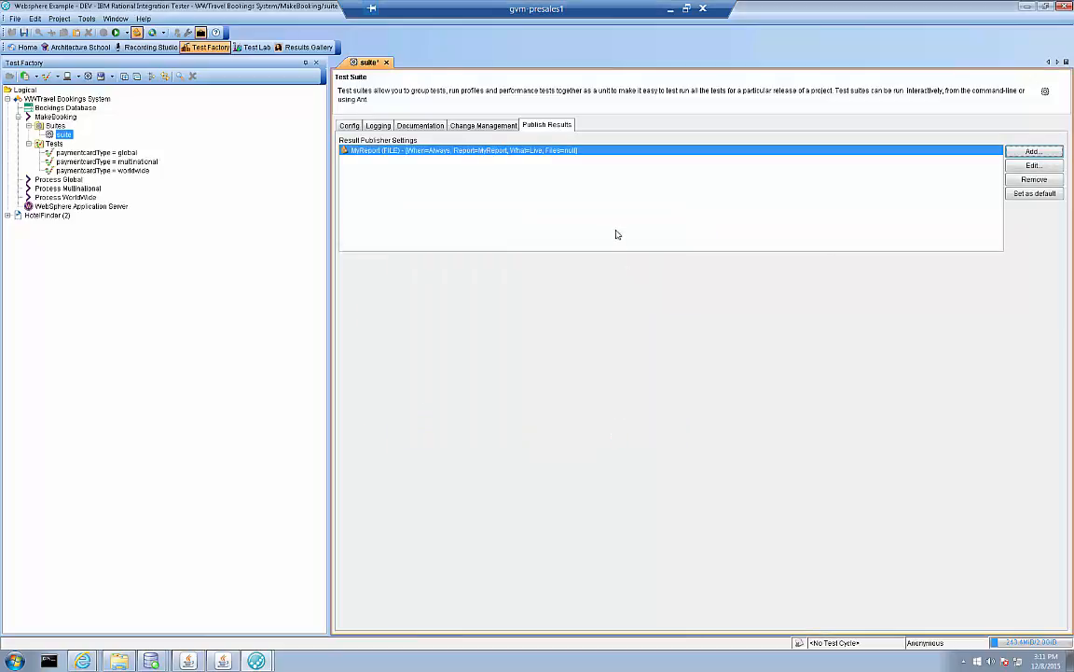
{"action": "key", "text": "ctrl+s"}
{"action": "right_click", "coordinate": [65, 140]}
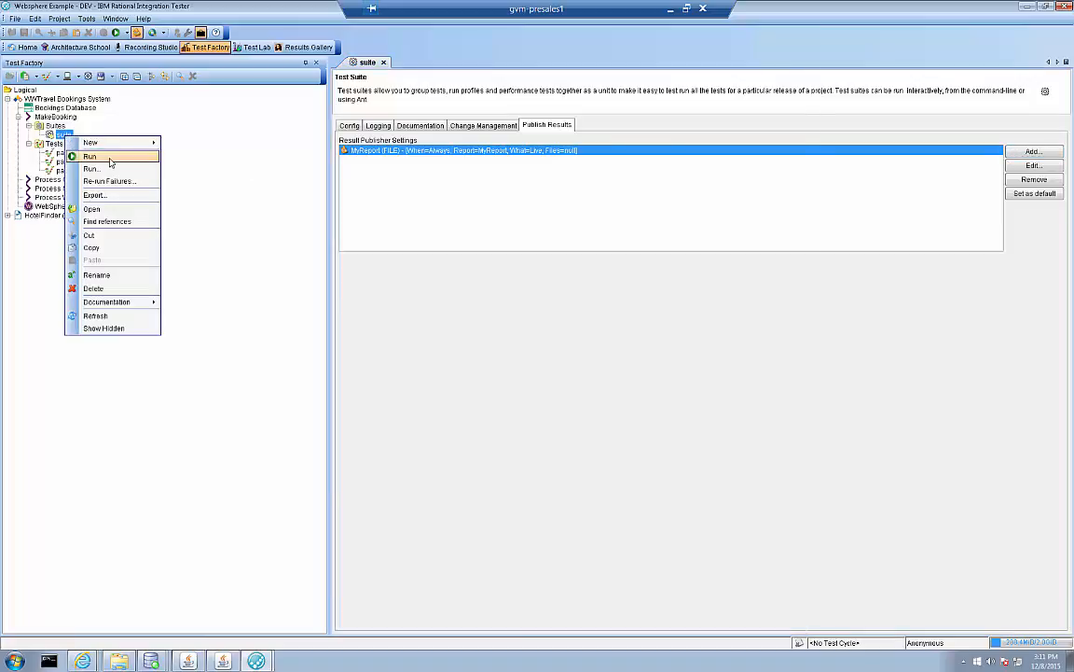
{"action": "left_click", "coordinate": [85, 153]}
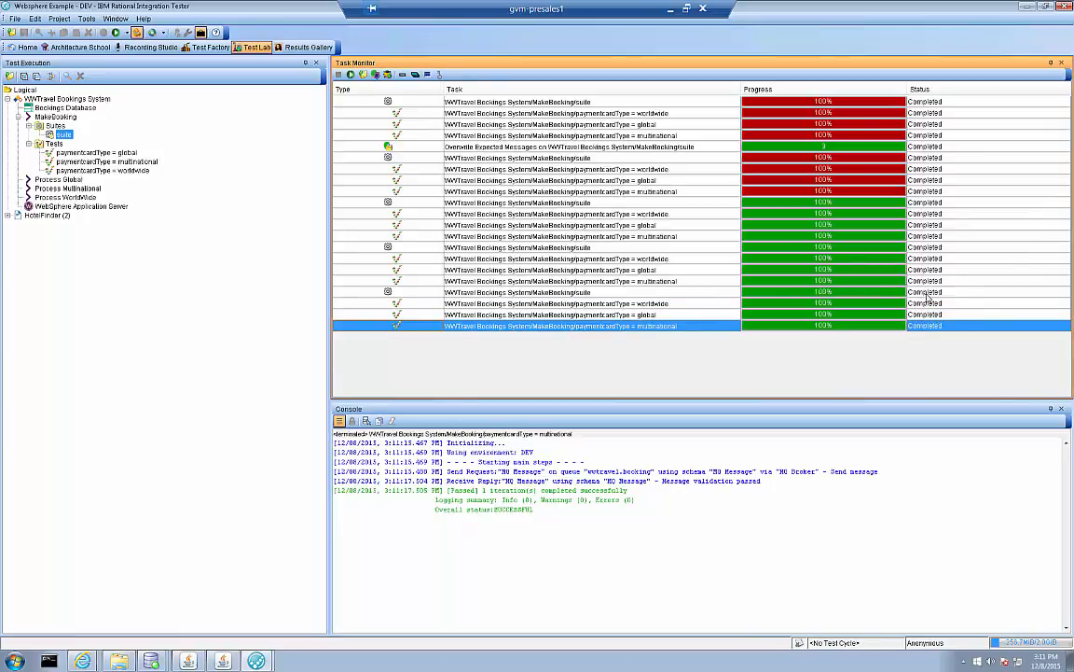
Switch to Windows Explorer and open the published MyReport PDF in the c:\temp folder.
{"action": "left_click", "coordinate": [127, 659]}
{"action": "left_click", "coordinate": [337, 367]}
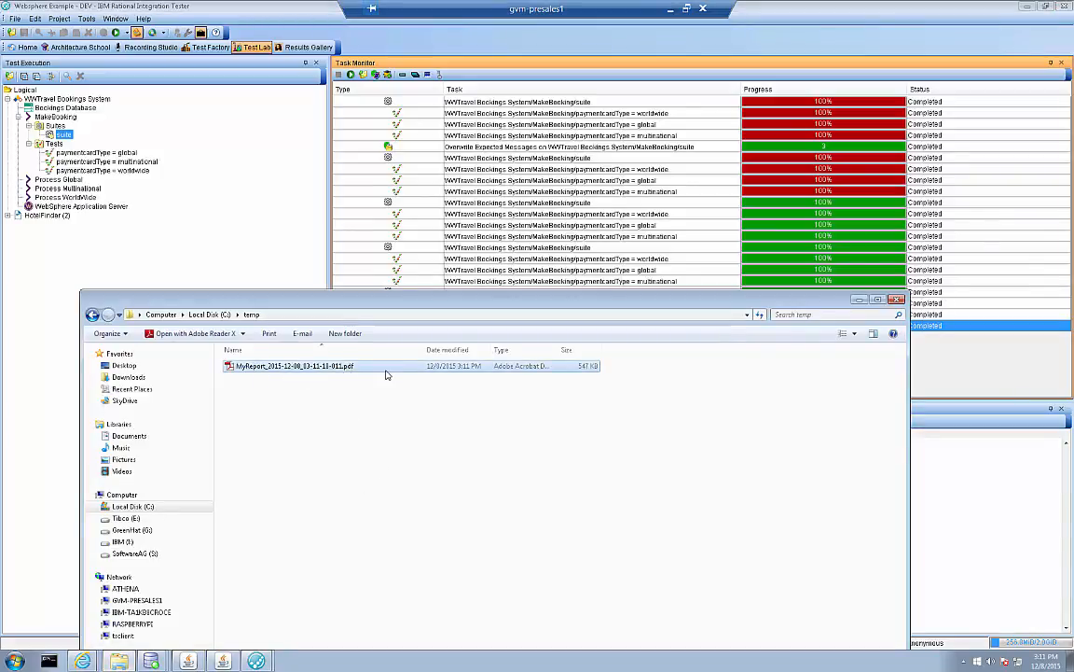
{"action": "double_click", "coordinate": [304, 367]}
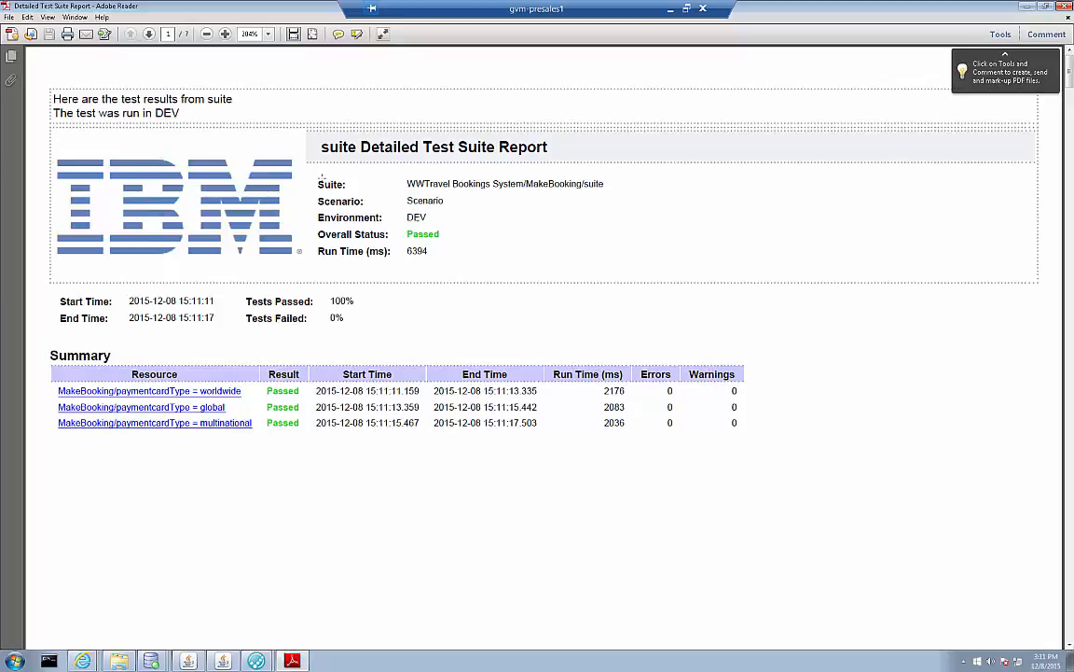
Examine the detailed report of the paymentcardType = worldwide test, including its step summary, environment, and request and reply messages.
{"action": "left_click", "coordinate": [207, 409]}
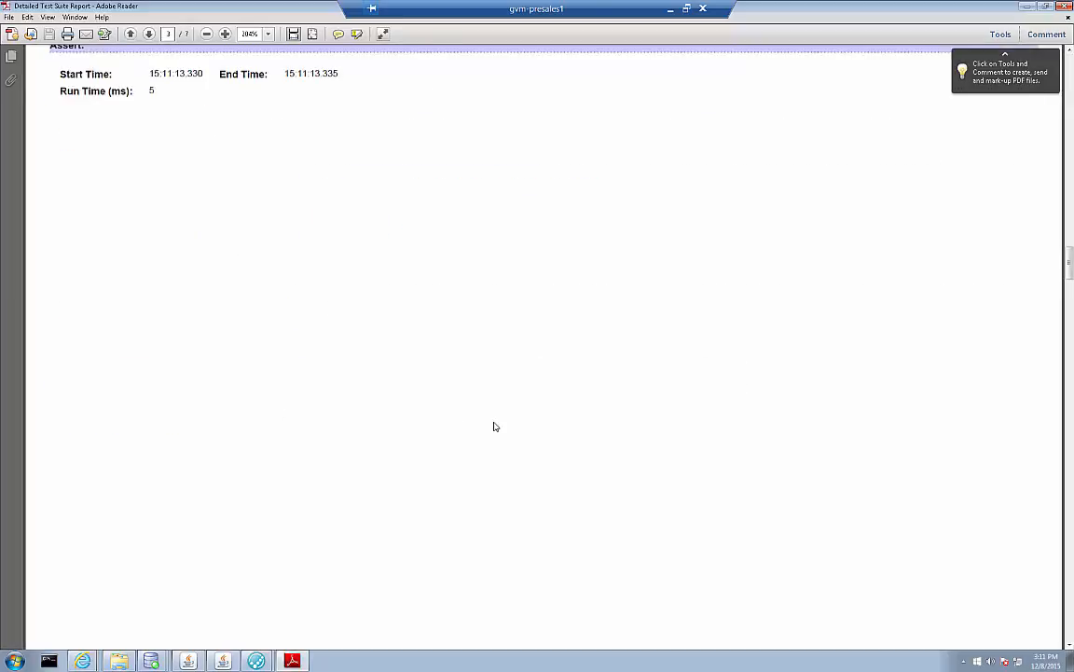
{"action": "scroll", "coordinate": [496, 426], "scroll_direction": "up", "scroll_amount": 5}
{"action": "scroll", "coordinate": [495, 426], "scroll_direction": "up", "scroll_amount": 7}
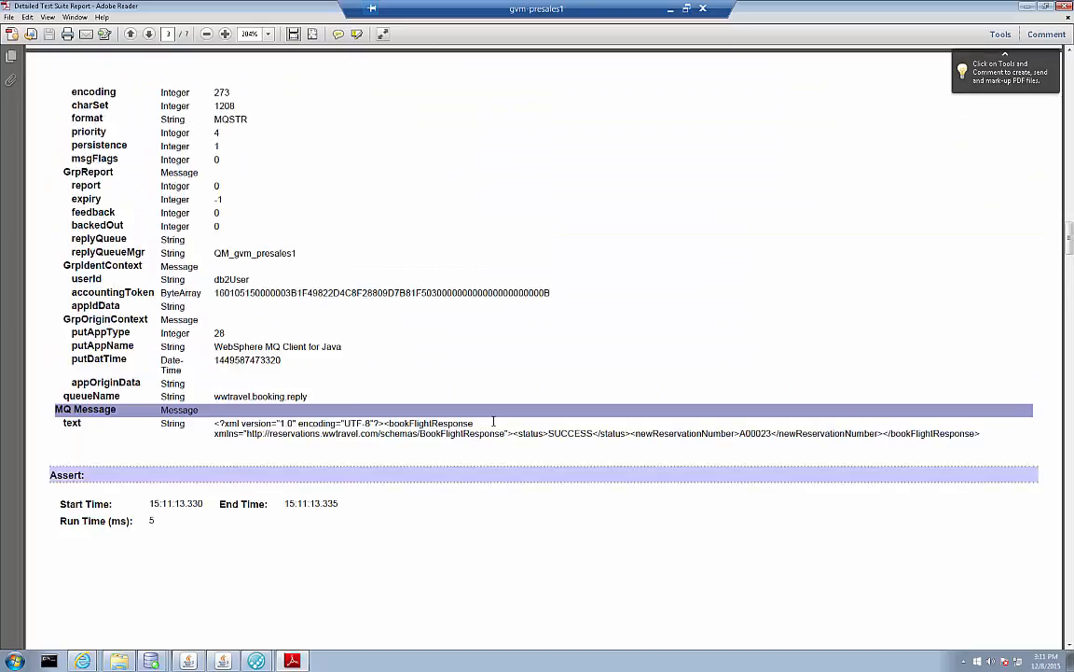
{"action": "scroll", "coordinate": [495, 426], "scroll_direction": "up", "scroll_amount": 11}
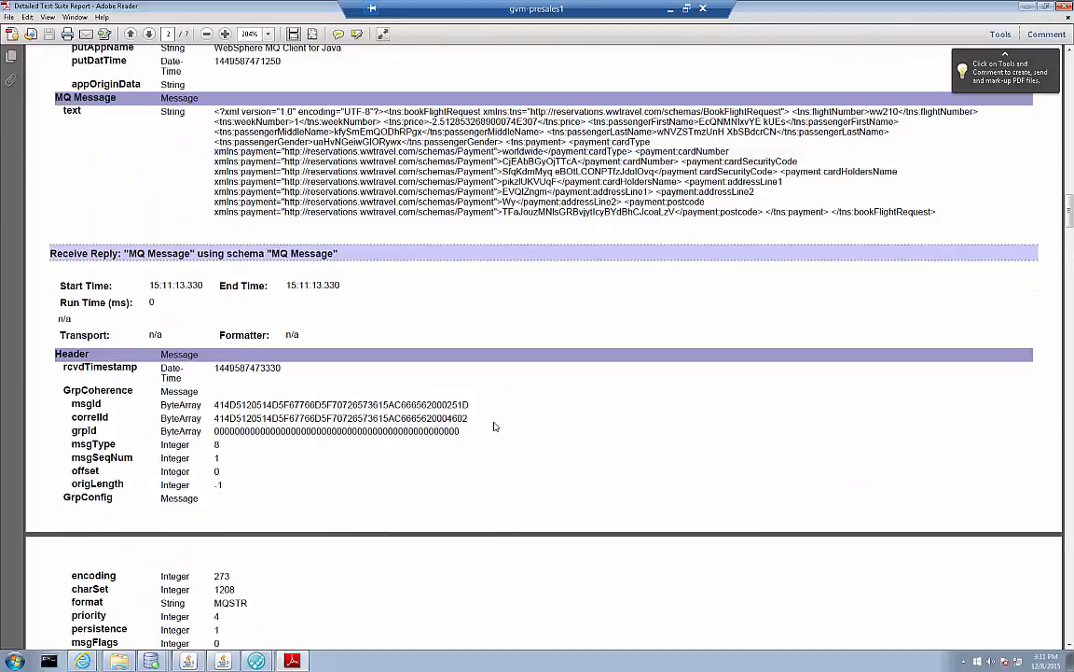
{"action": "scroll", "coordinate": [495, 426], "scroll_direction": "up", "scroll_amount": 9}
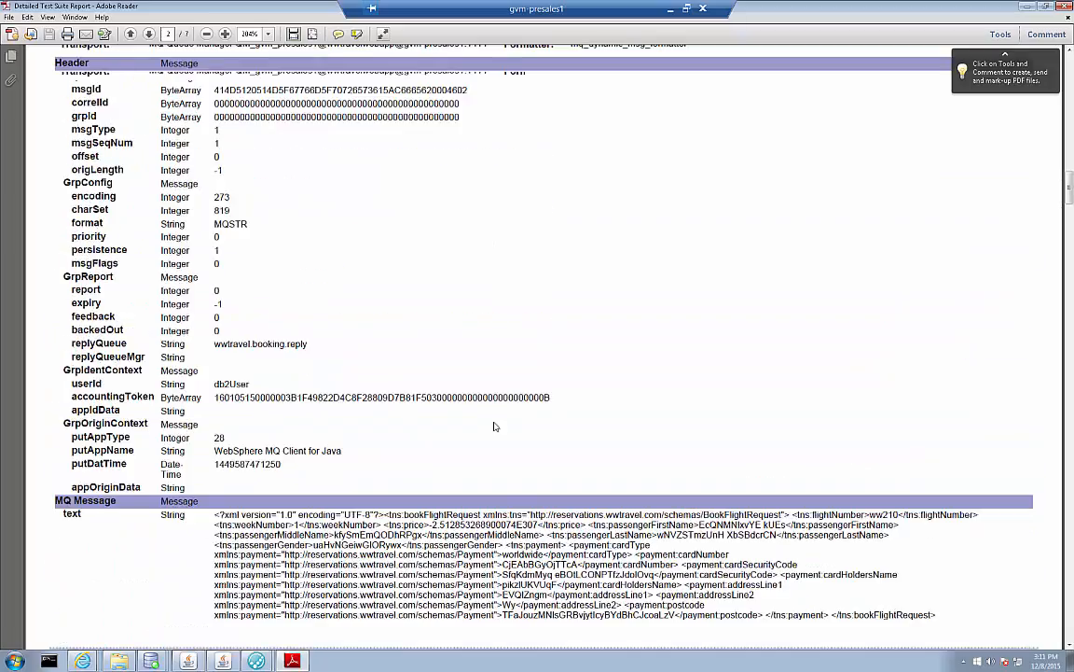
{"action": "scroll", "coordinate": [495, 426], "scroll_direction": "up", "scroll_amount": 7}
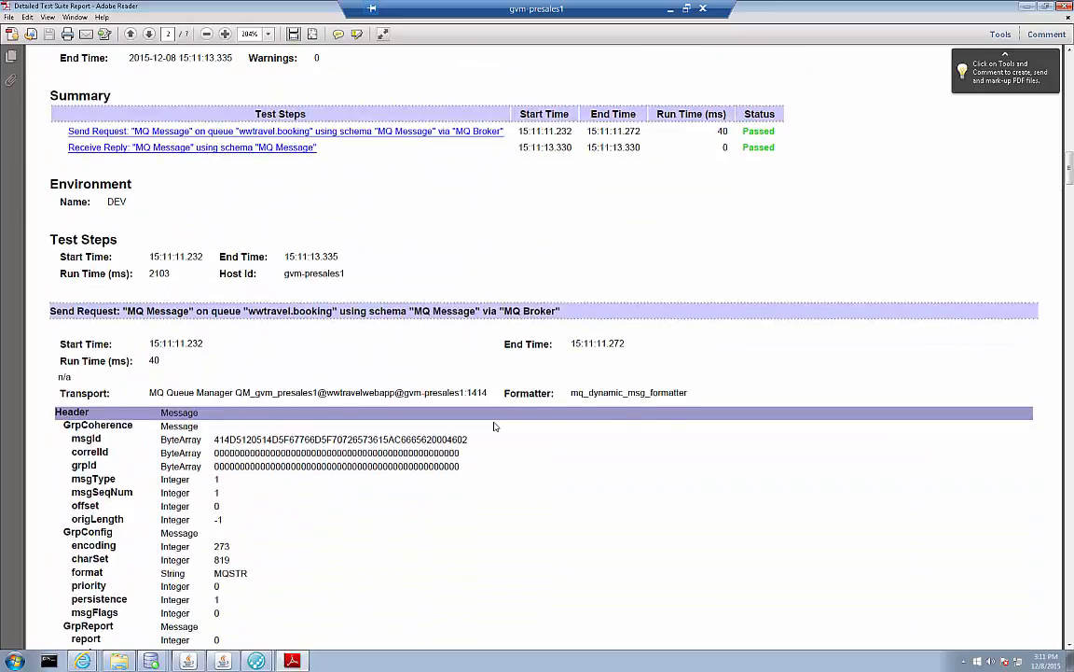
{"action": "scroll", "coordinate": [495, 427], "scroll_direction": "up", "scroll_amount": 1}
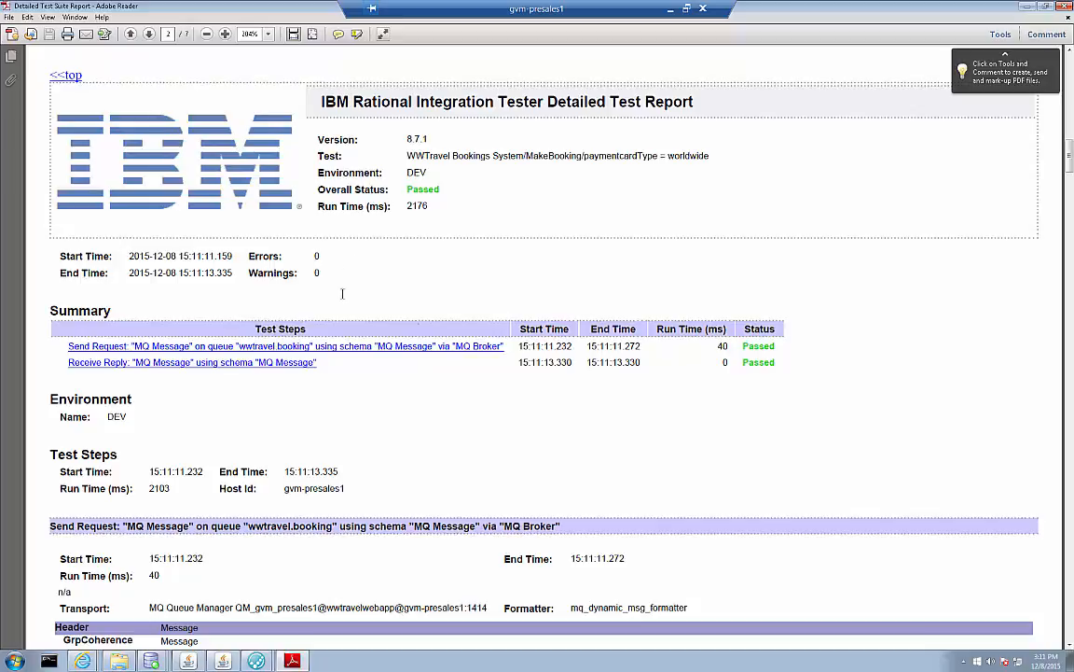
{"action": "scroll", "coordinate": [409, 354], "scroll_direction": "down", "scroll_amount": 3}
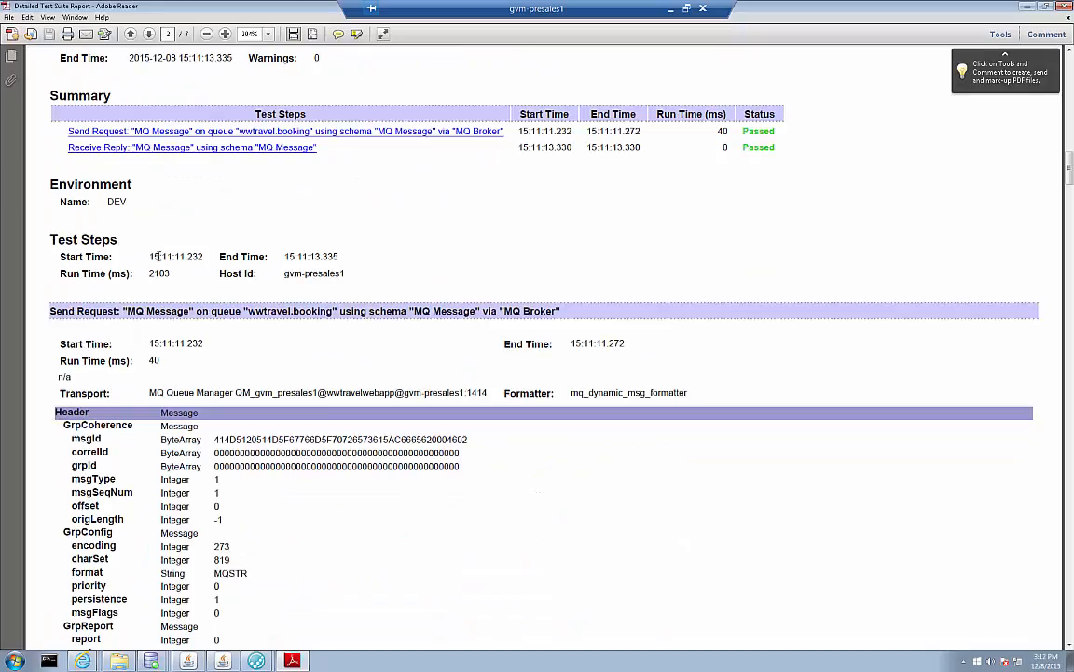
{"action": "left_click_drag", "start_coordinate": [134, 202], "coordinate": [81, 216]}
{"action": "scroll", "coordinate": [419, 426], "scroll_direction": "down", "scroll_amount": 3}
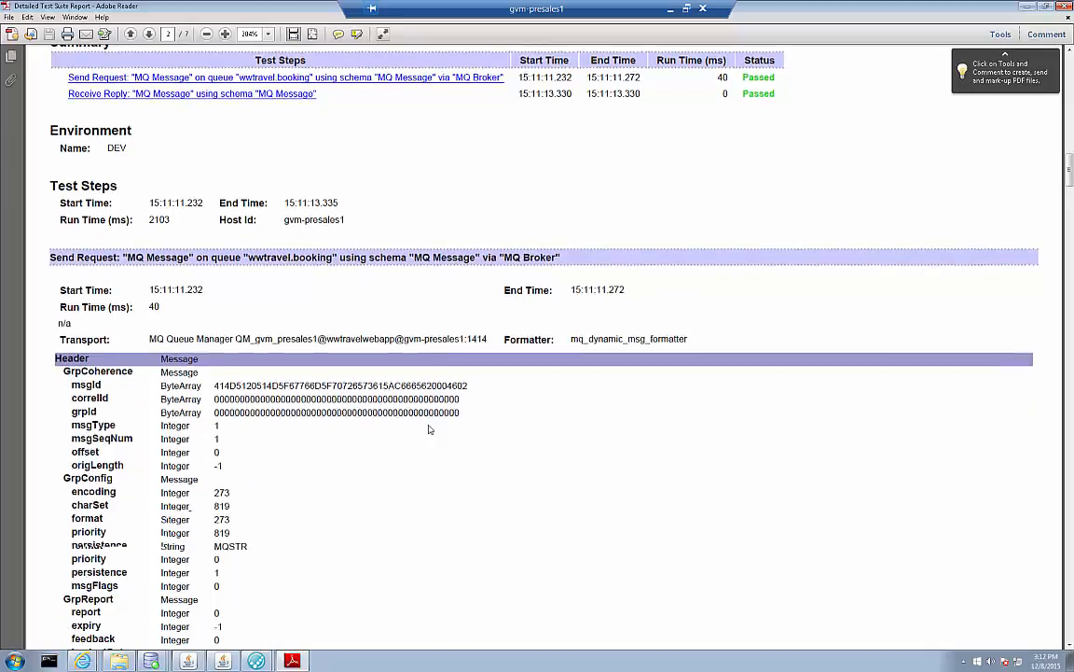
{"action": "scroll", "coordinate": [420, 427], "scroll_direction": "down", "scroll_amount": 2}
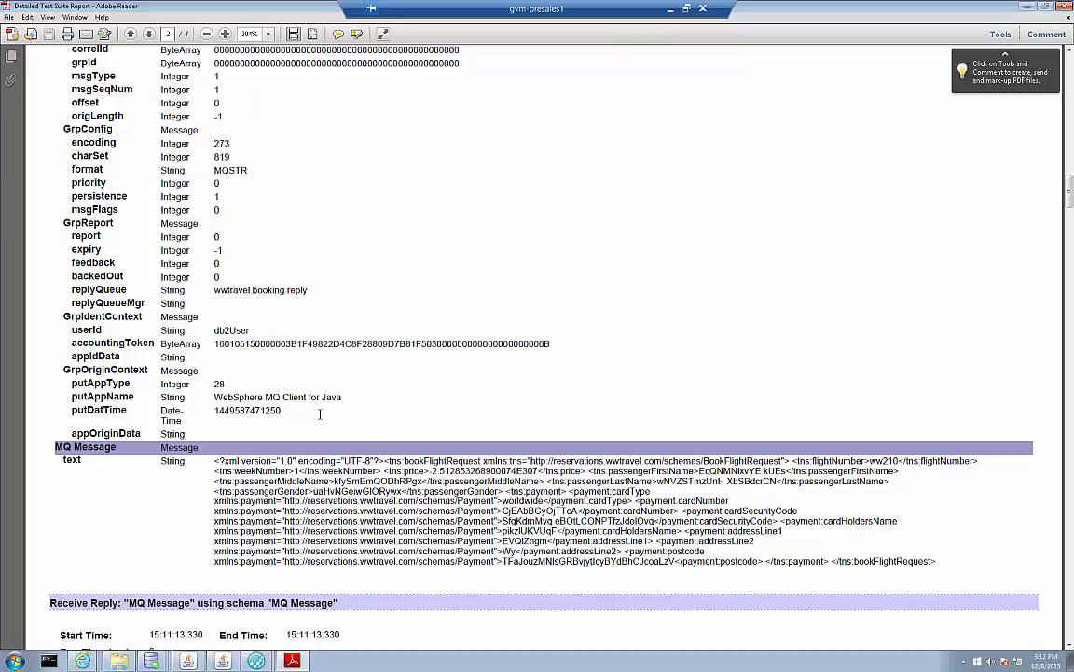
Review the worldwide test's request message, its Receive Reply details and the Assert step, and close the PDF report.
{"action": "scroll", "coordinate": [323, 421], "scroll_direction": "down", "scroll_amount": 5}
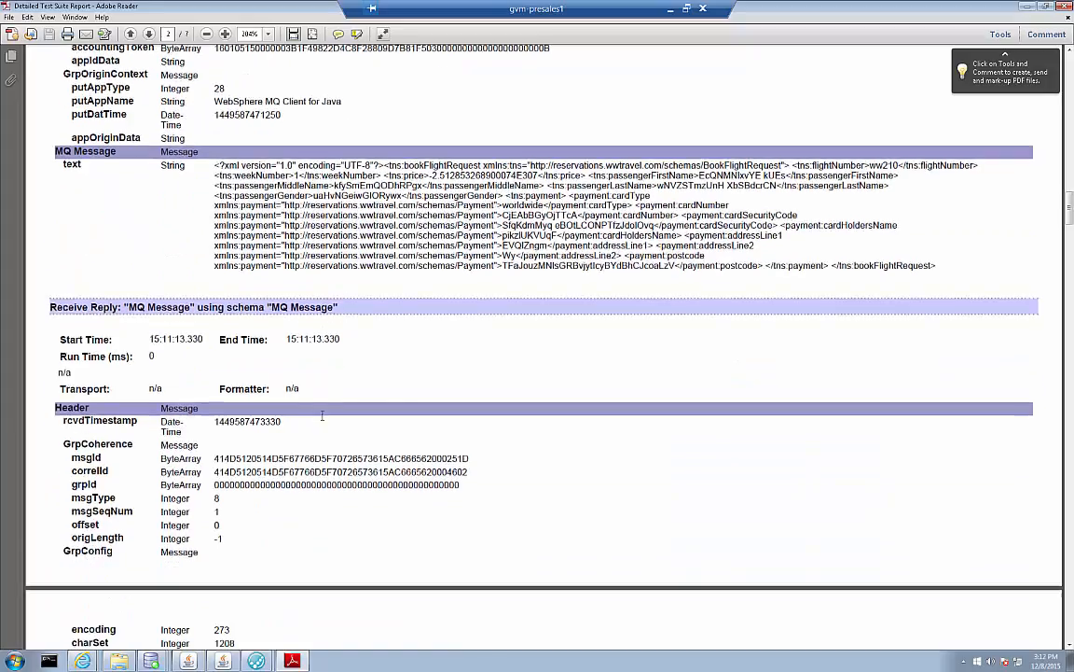
{"action": "scroll", "coordinate": [310, 484], "scroll_direction": "down", "scroll_amount": 2}
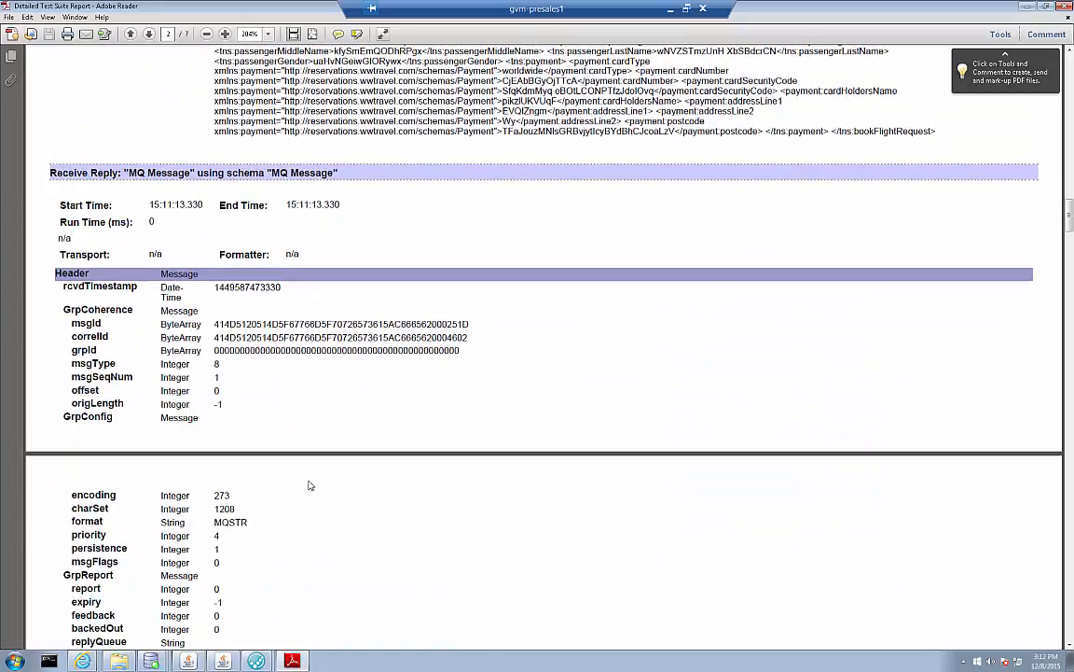
{"action": "scroll", "coordinate": [311, 485], "scroll_direction": "down", "scroll_amount": 5}
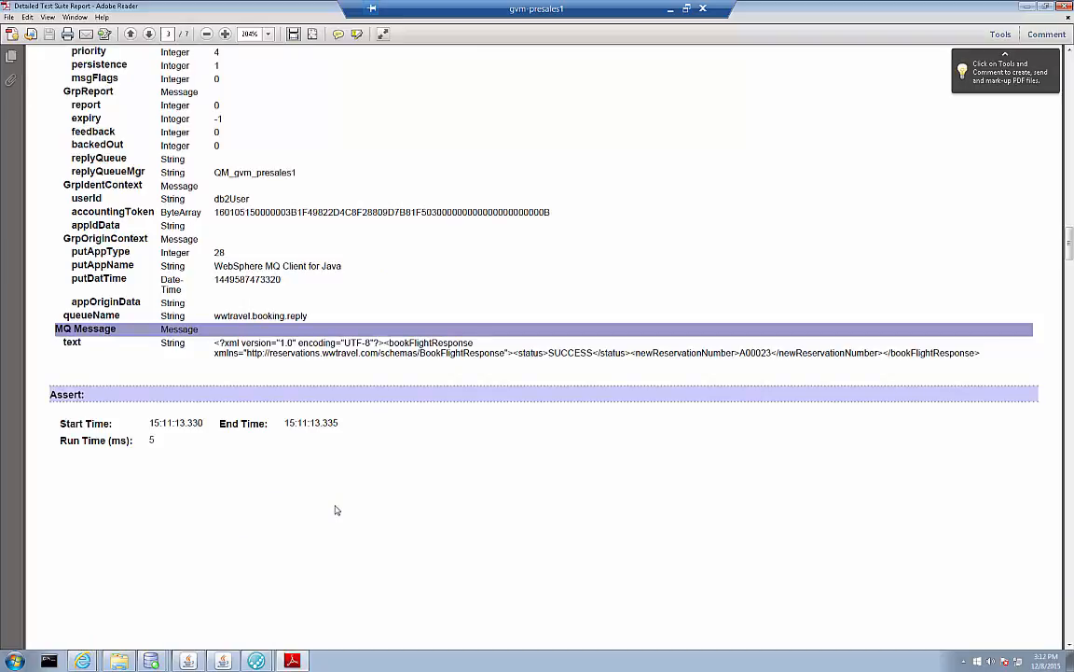
{"action": "left_click", "coordinate": [1066, 6]}
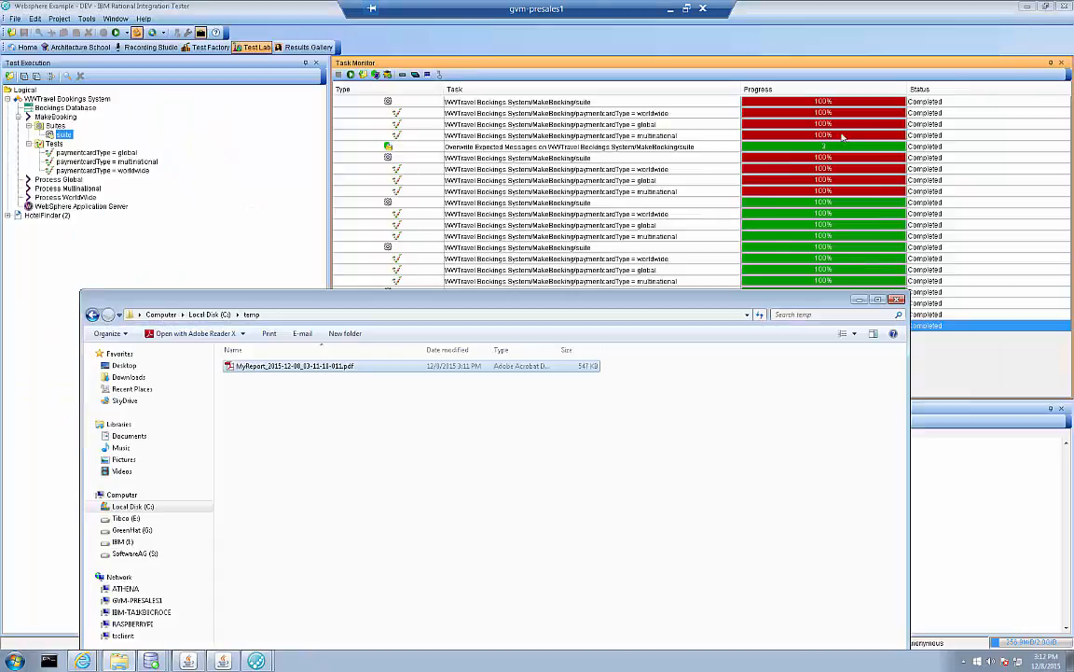
Switch to IBM Rational Integration Tester's Results Gallery and load the test results of the MakeBooking suite.
{"action": "left_click", "coordinate": [279, 48]}
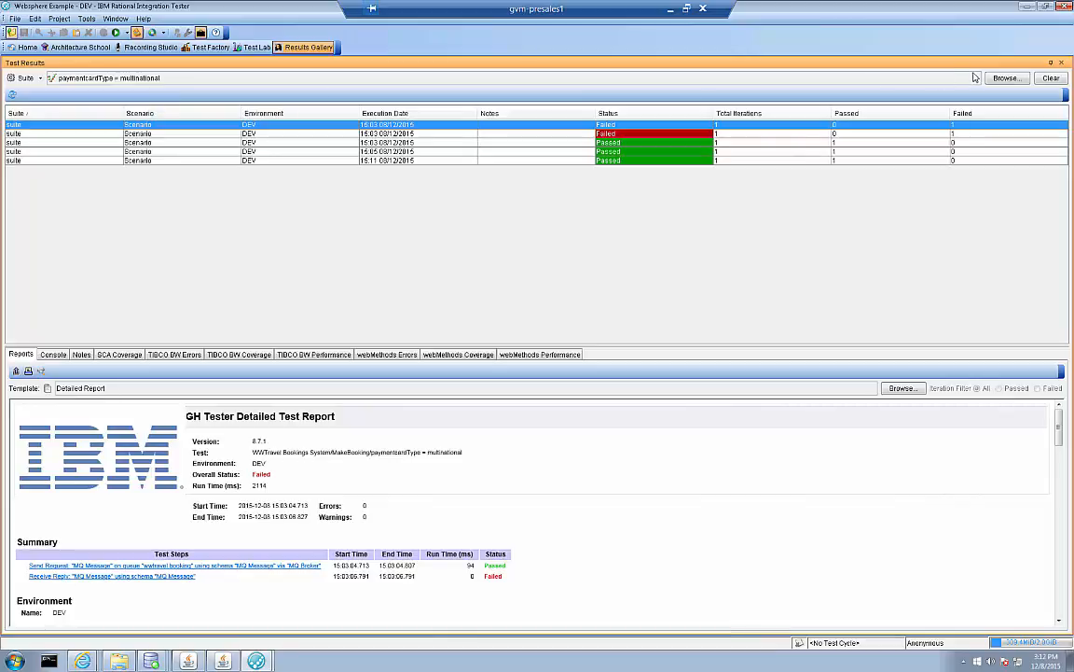
{"action": "left_click", "coordinate": [1004, 78]}
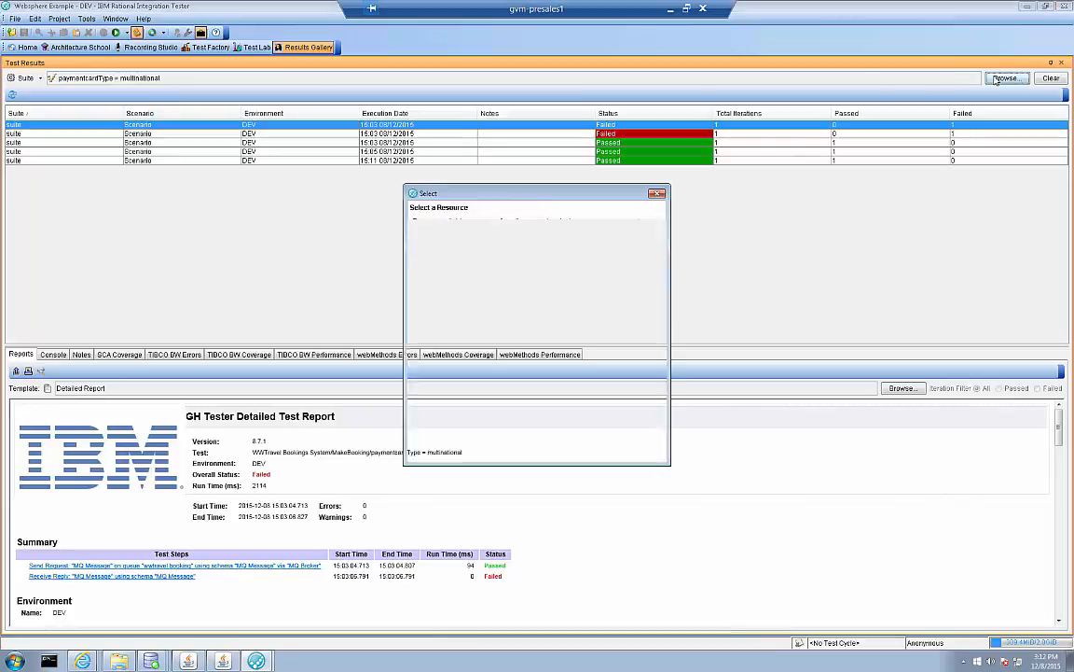
{"action": "double_click", "coordinate": [468, 304]}
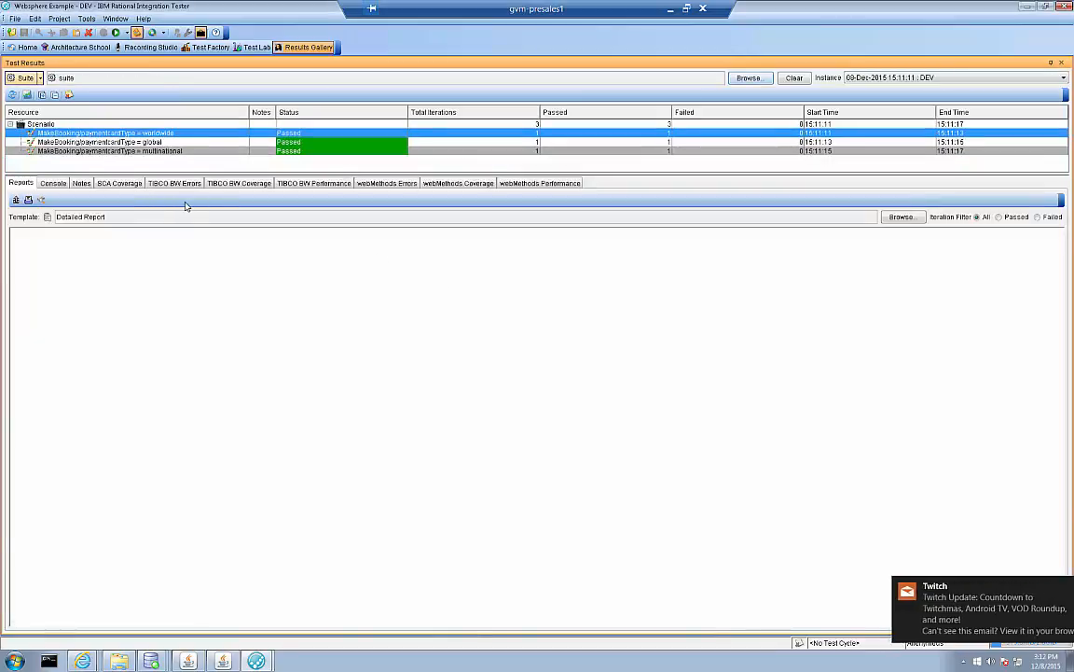